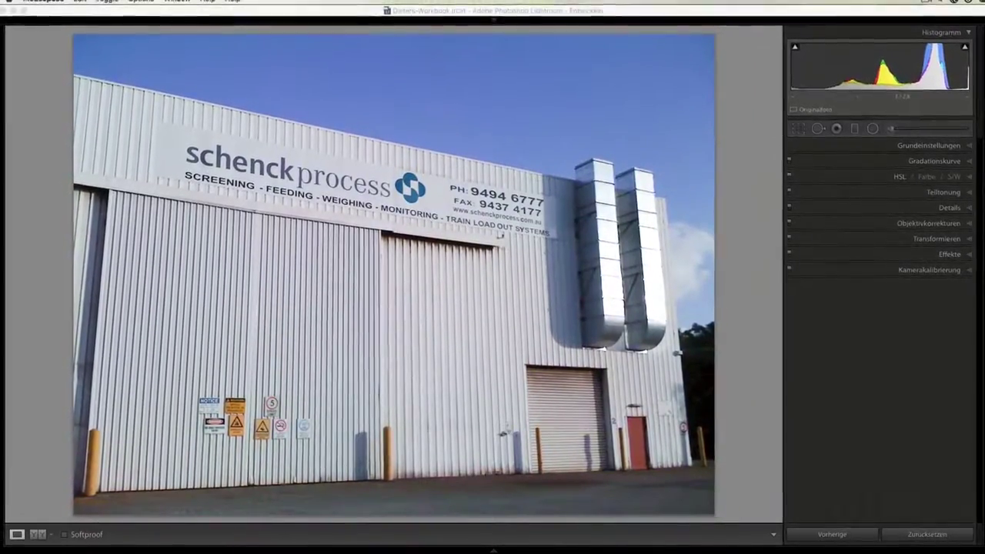
View the program's version information from the application menu, then close it
{"action": "left_click", "coordinate": [58, 3]}
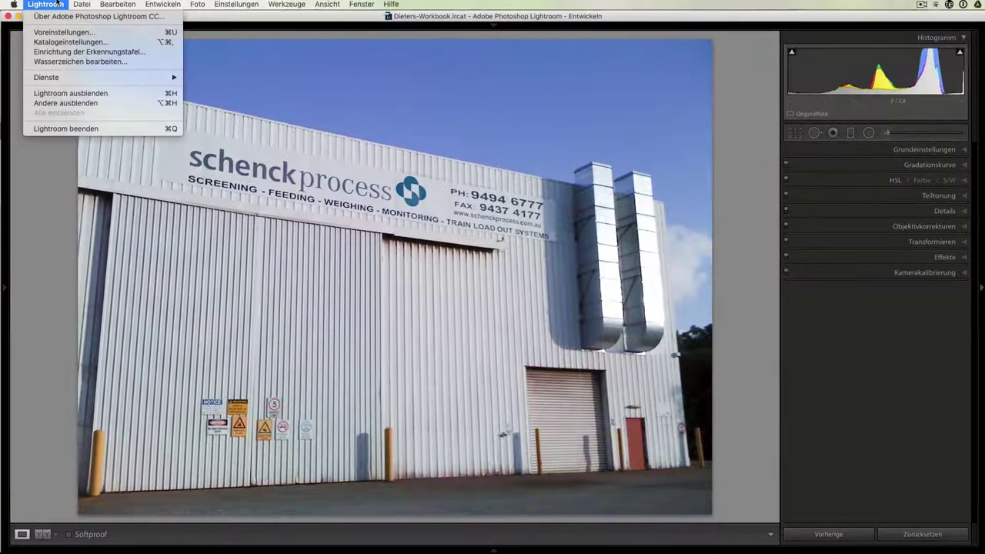
{"action": "left_click", "coordinate": [58, 15]}
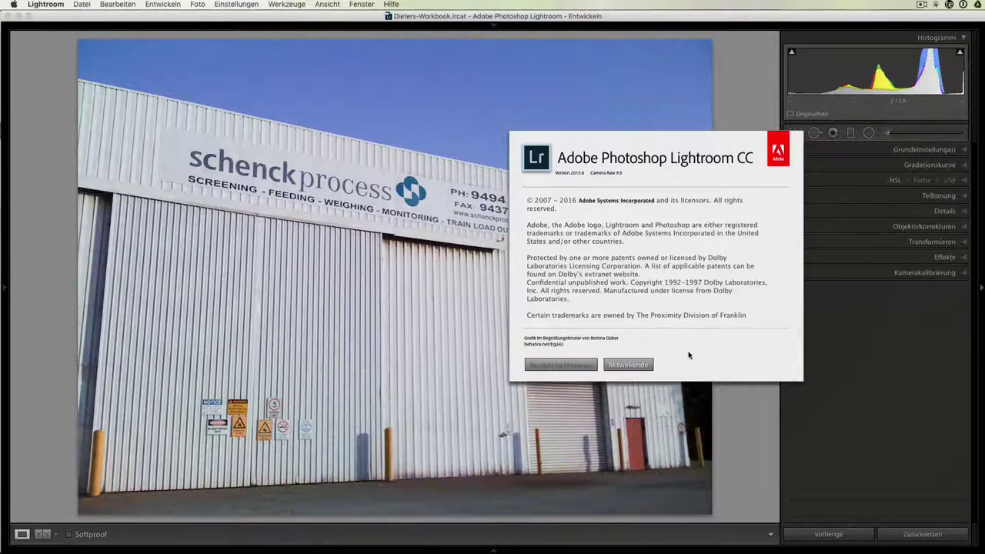
{"action": "left_click", "coordinate": [726, 113]}
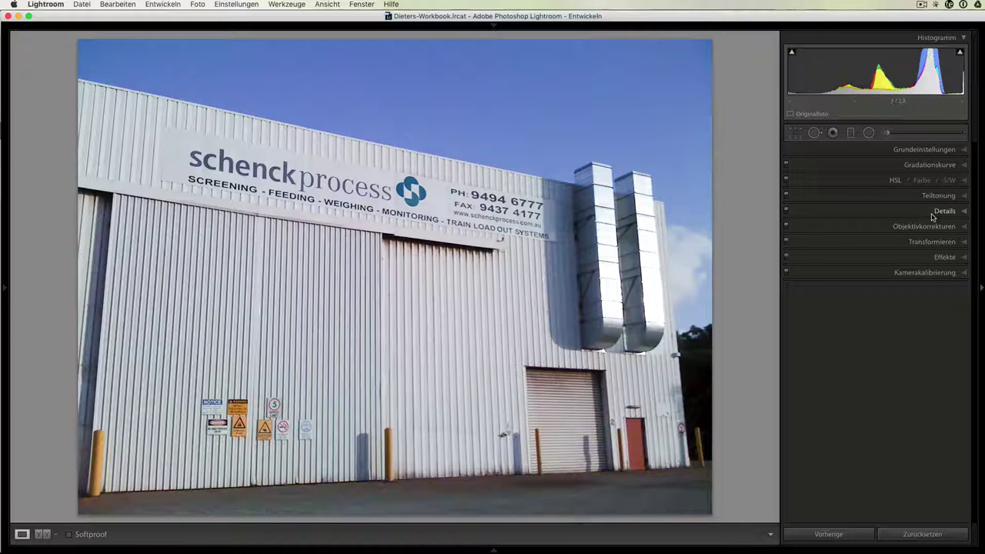
Rate the photo one star and expand the Transformieren panel, leaving Objektivkorrekturen collapsed
{"action": "key", "text": "1"}
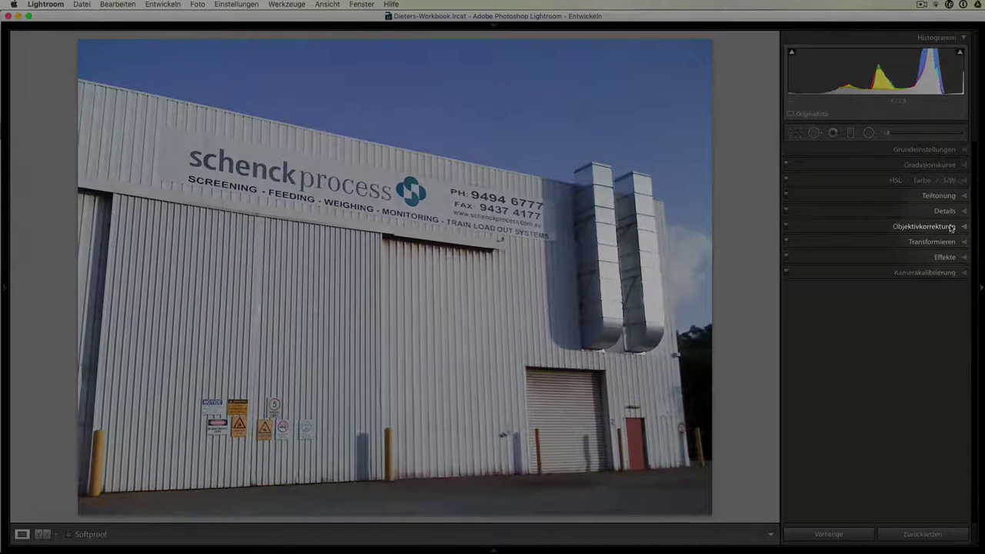
{"action": "left_click", "coordinate": [964, 228]}
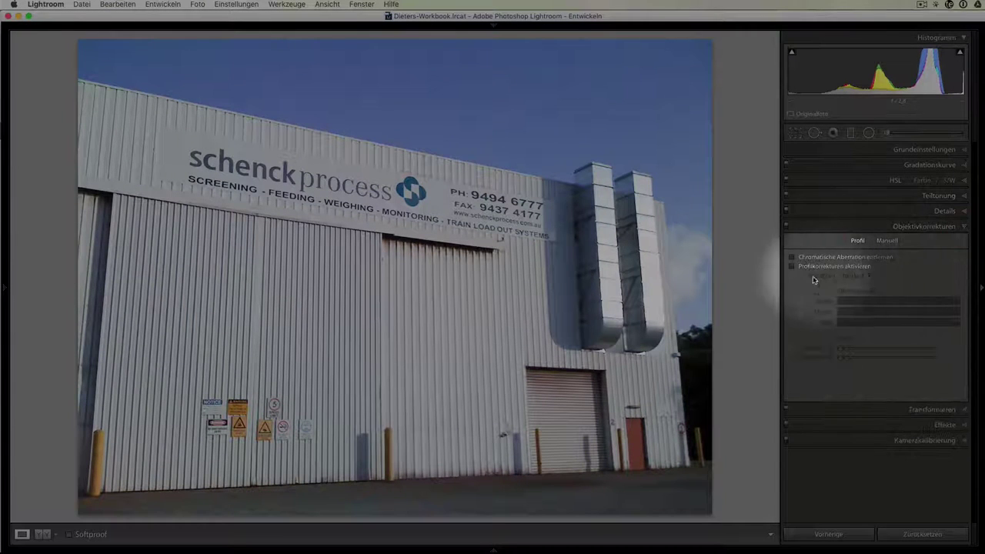
{"action": "left_click", "coordinate": [965, 228]}
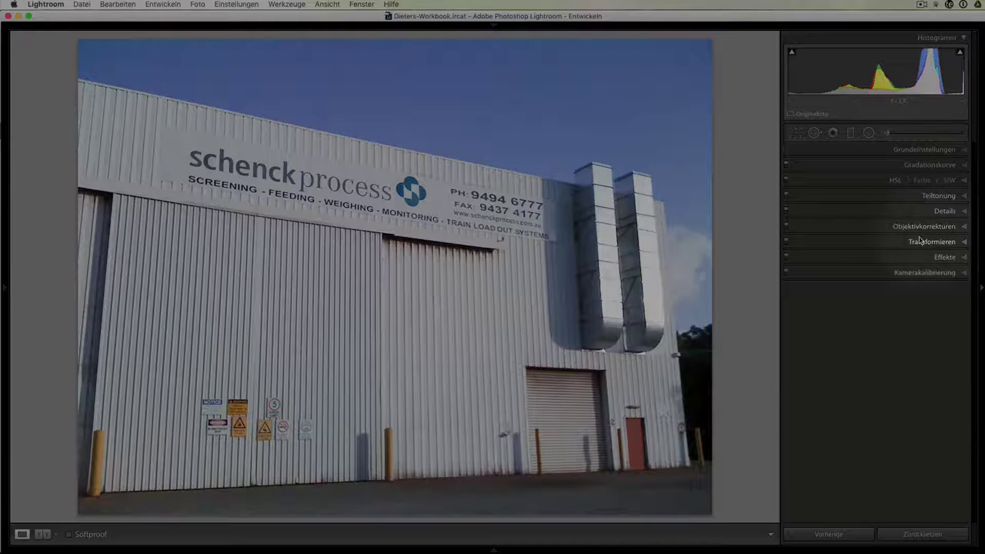
{"action": "left_click", "coordinate": [965, 242]}
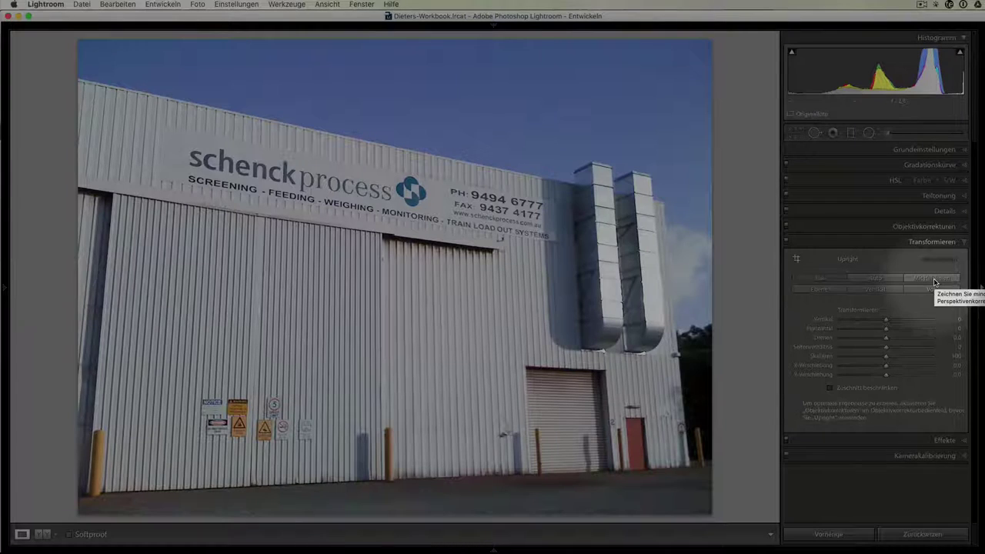
With Upright 'Mit Hilfslinien', draw guides along the right and left wall edges
{"action": "left_click", "coordinate": [934, 279]}
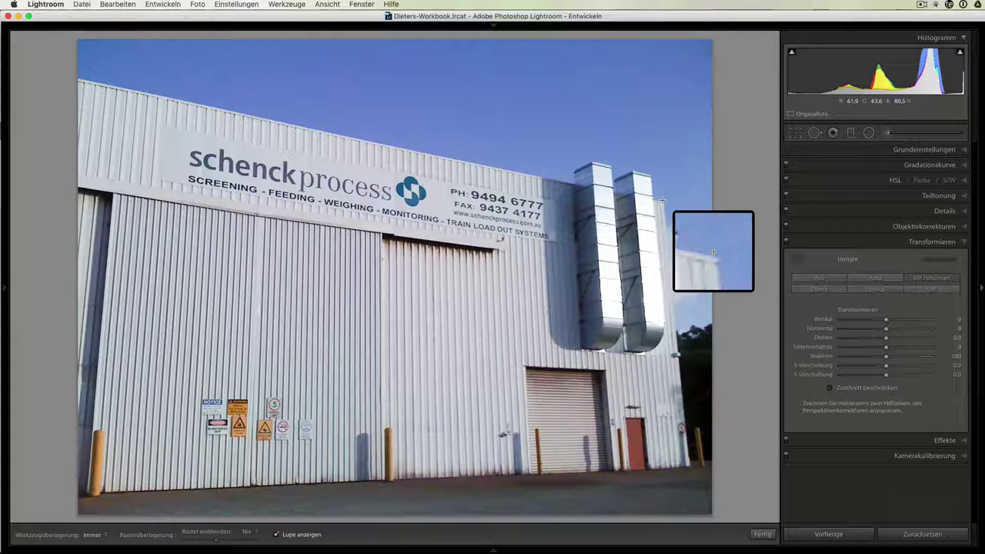
{"action": "left_click_drag", "start_coordinate": [663, 200], "coordinate": [692, 477]}
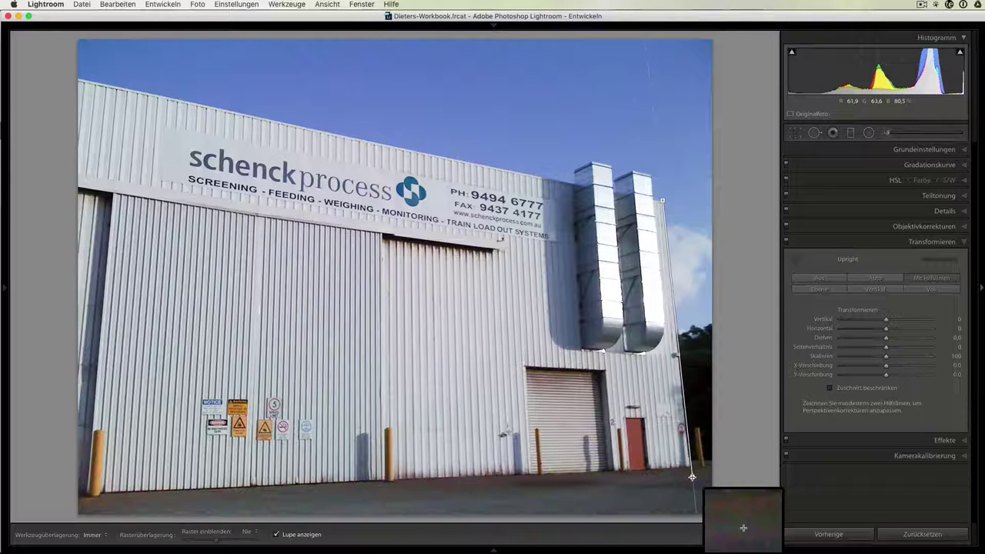
{"action": "left_click_drag", "start_coordinate": [692, 477], "coordinate": [692, 477]}
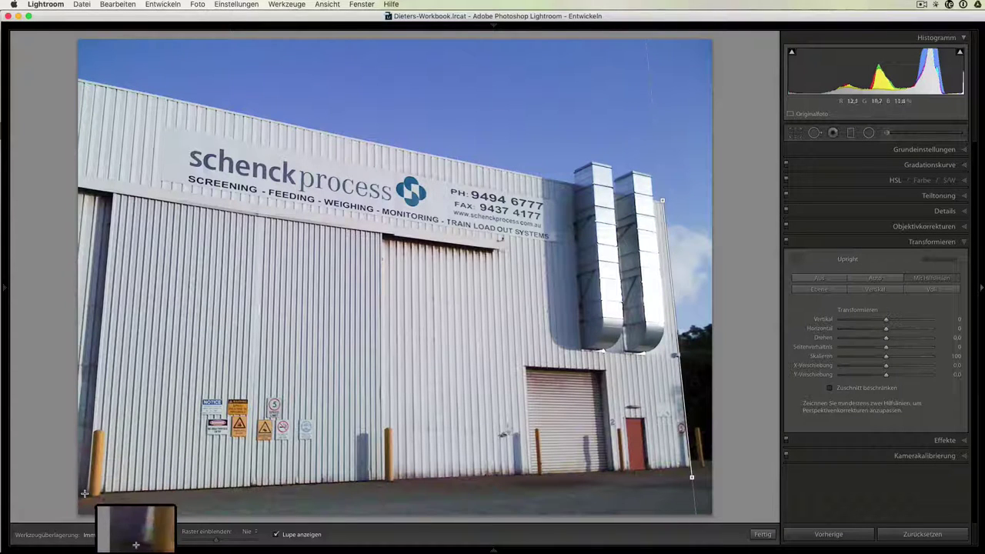
{"action": "mouse_move", "coordinate": [85, 490]}
{"action": "left_mouse_down"}
{"action": "mouse_move", "coordinate": [118, 332]}
{"action": "mouse_move", "coordinate": [124, 81]}
{"action": "left_mouse_up"}
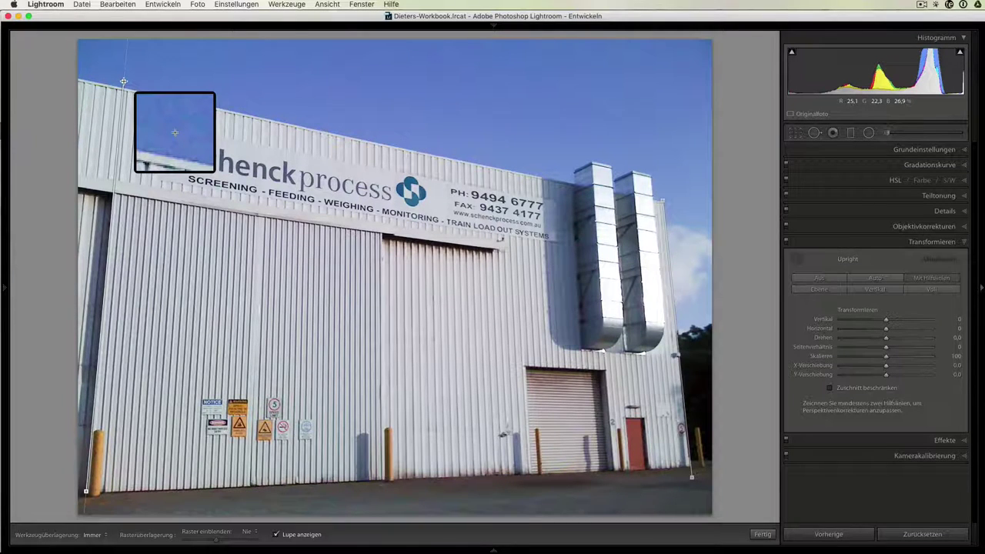
{"action": "left_click_drag", "start_coordinate": [124, 80], "coordinate": [123, 80]}
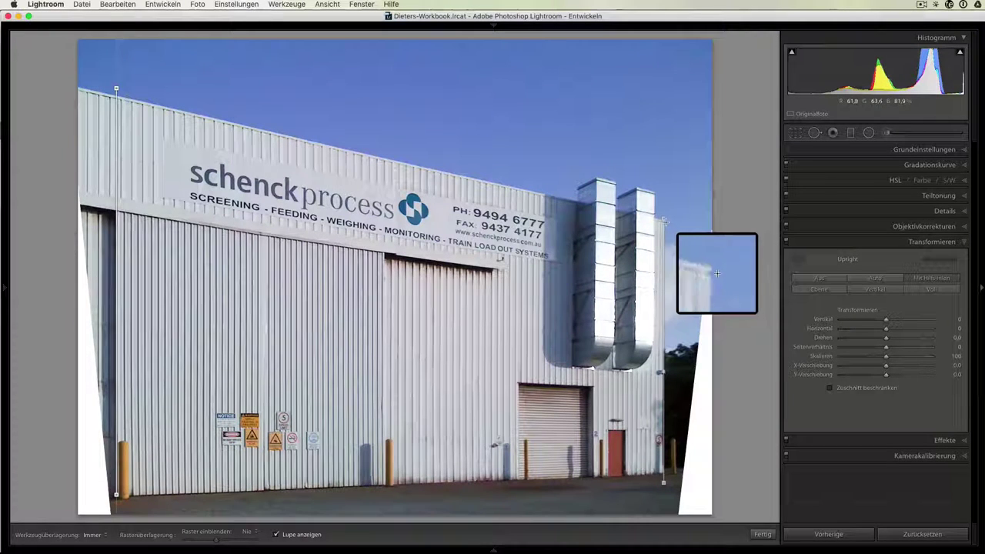
Add horizontal guides along the sloping roof edge and the building's base
{"action": "mouse_move", "coordinate": [663, 221]}
{"action": "left_mouse_down"}
{"action": "mouse_move", "coordinate": [188, 154]}
{"action": "mouse_move", "coordinate": [75, 84]}
{"action": "left_mouse_up"}
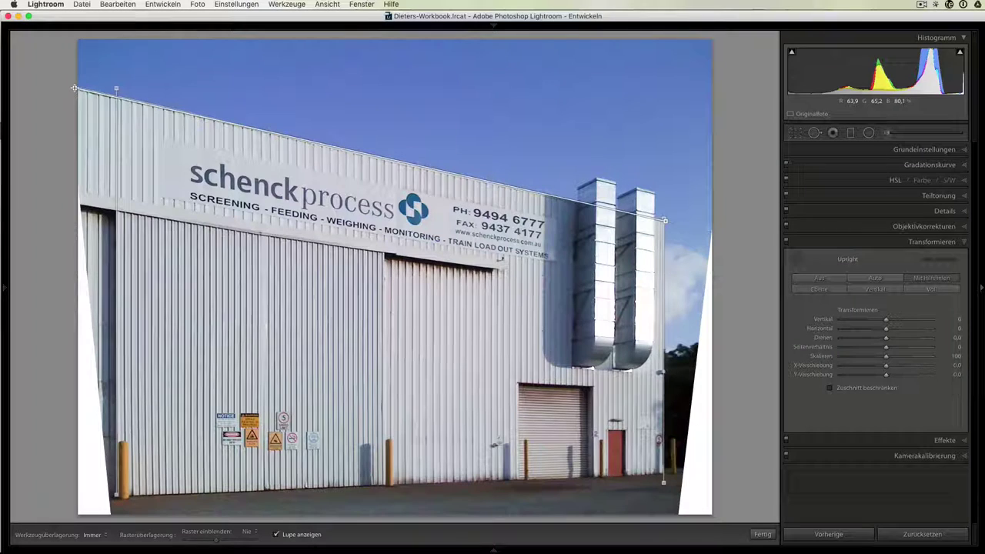
{"action": "left_click_drag", "start_coordinate": [76, 85], "coordinate": [78, 87]}
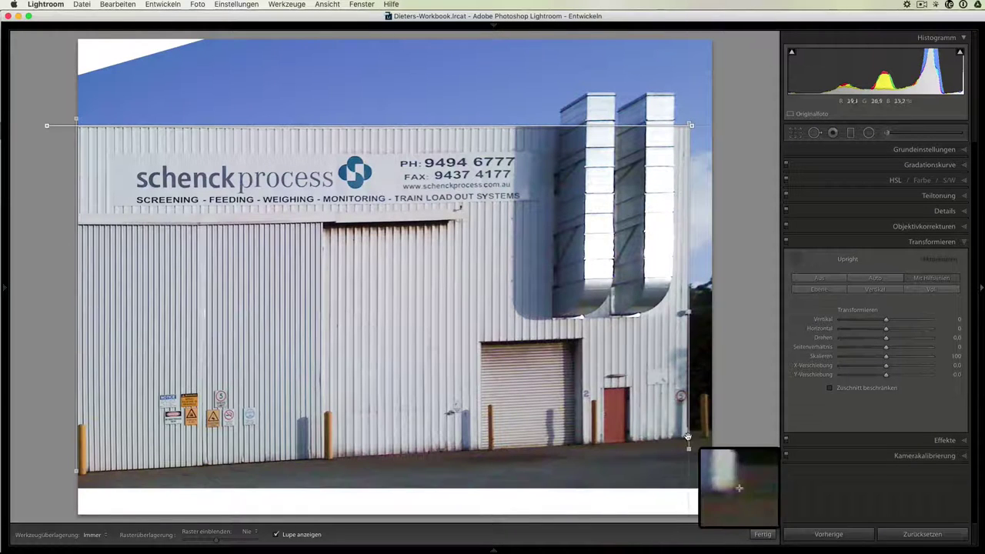
{"action": "mouse_move", "coordinate": [682, 437]}
{"action": "left_mouse_down"}
{"action": "mouse_move", "coordinate": [297, 440]}
{"action": "mouse_move", "coordinate": [80, 471]}
{"action": "left_mouse_up"}
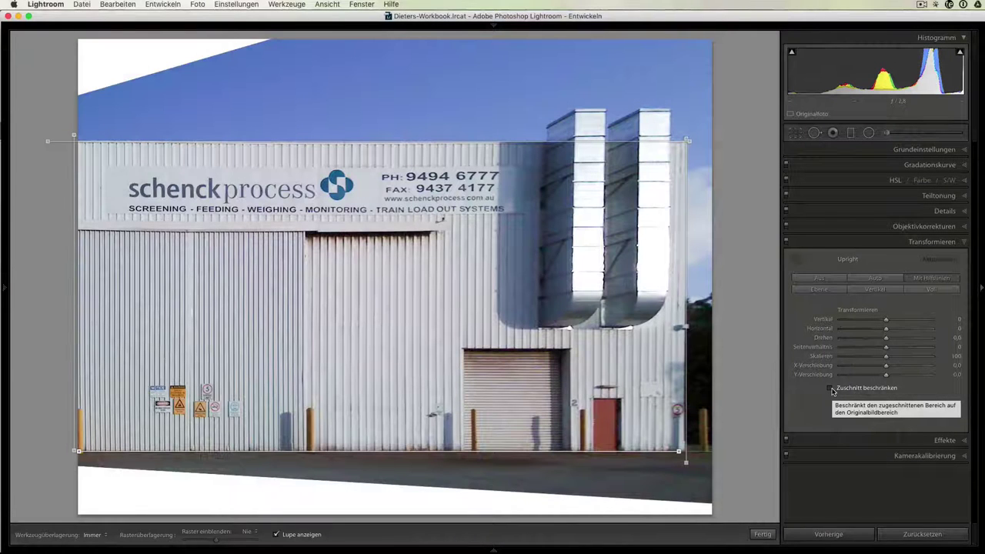
Enable 'Zuschnitt beschränken' to crop away the white wedges, then finish guiding with Fertig
{"action": "left_click", "coordinate": [831, 389]}
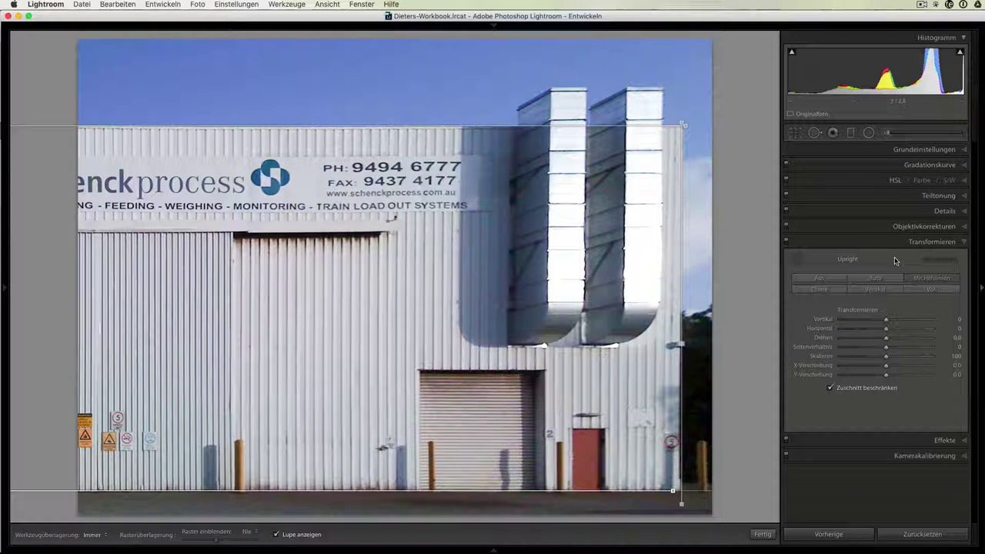
{"action": "left_click", "coordinate": [796, 259]}
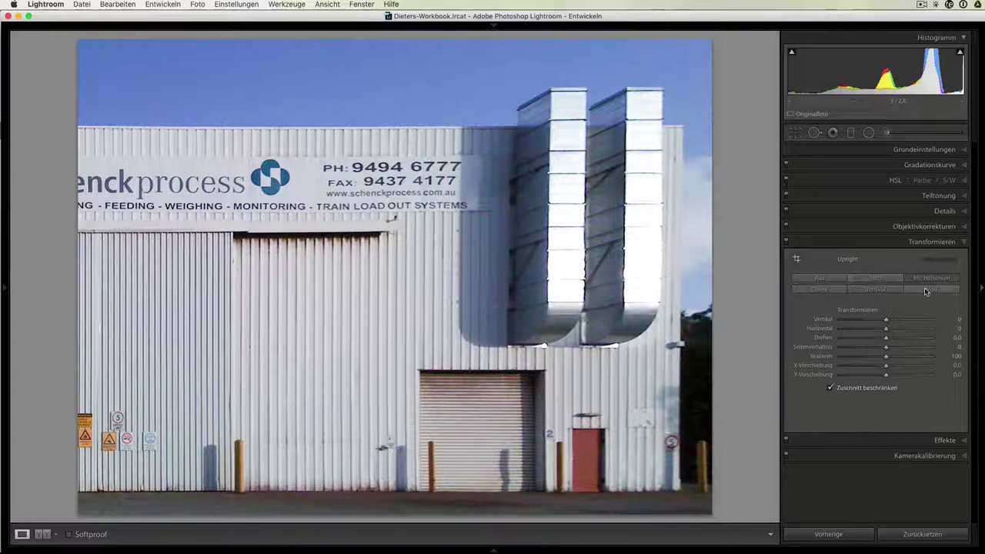
Compare Upright Aus and Auto, then settle on Voll
{"action": "left_click", "coordinate": [828, 280]}
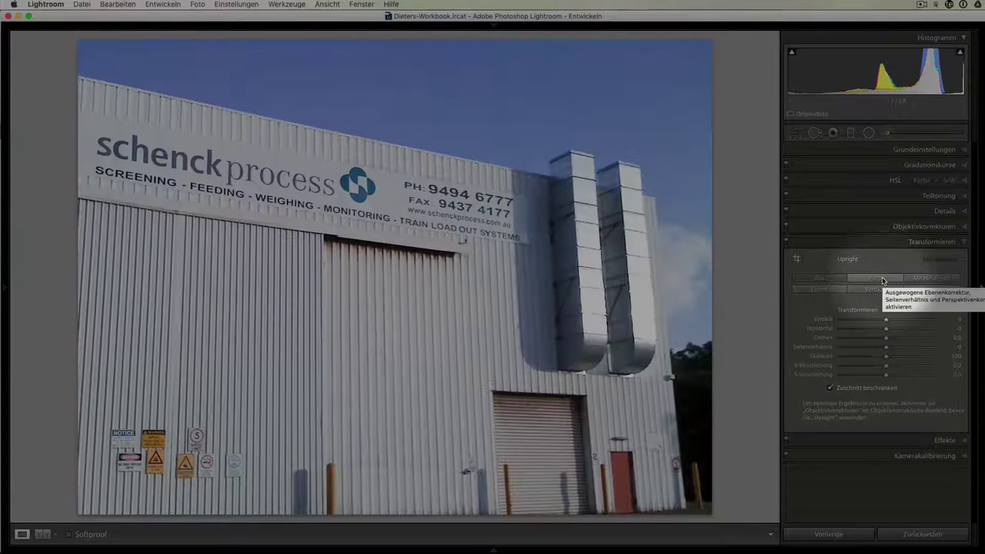
{"action": "left_click", "coordinate": [882, 281]}
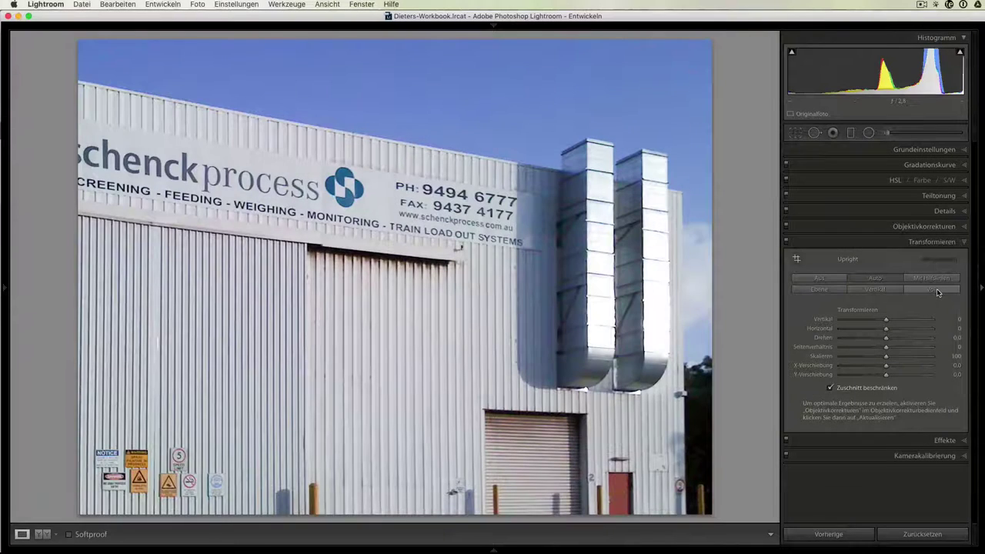
{"action": "left_click", "coordinate": [938, 291]}
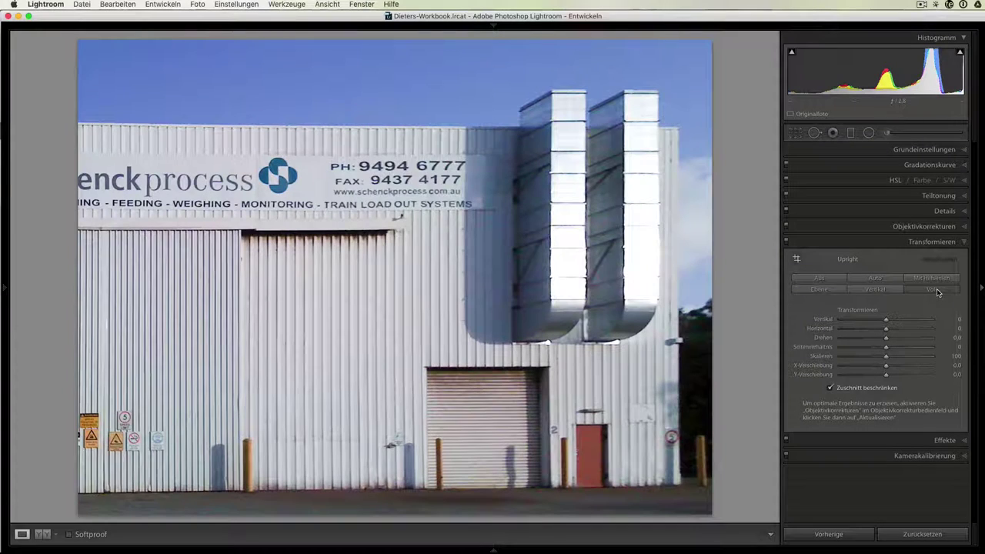